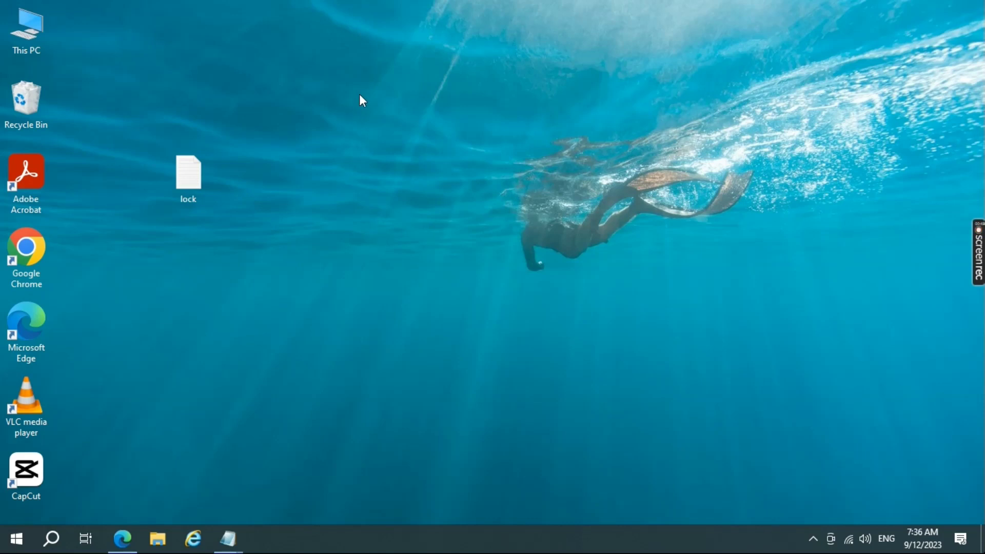
# Step: Create a new folder named Test on the desktop and open it
pyautogui.rightClick(341, 106)
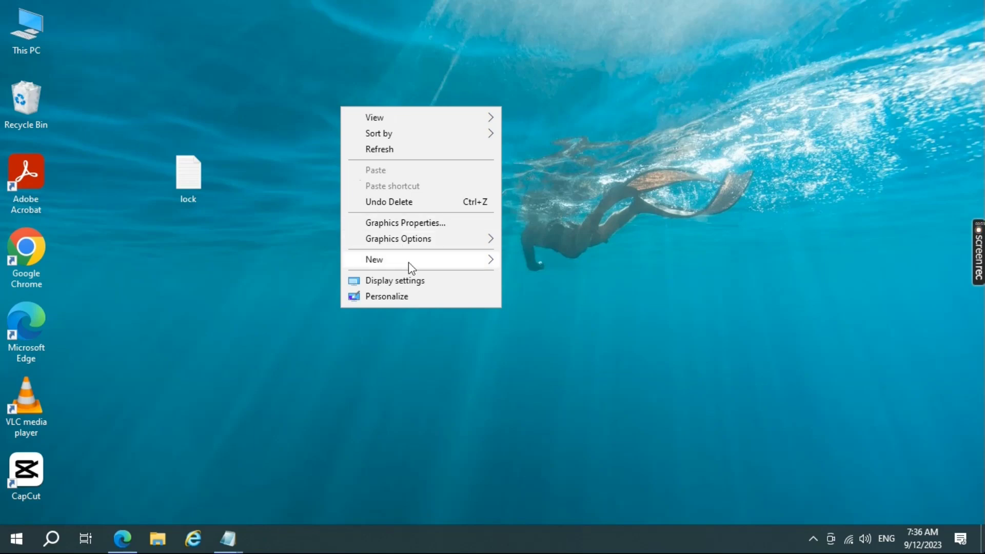
pyautogui.click(554, 263)
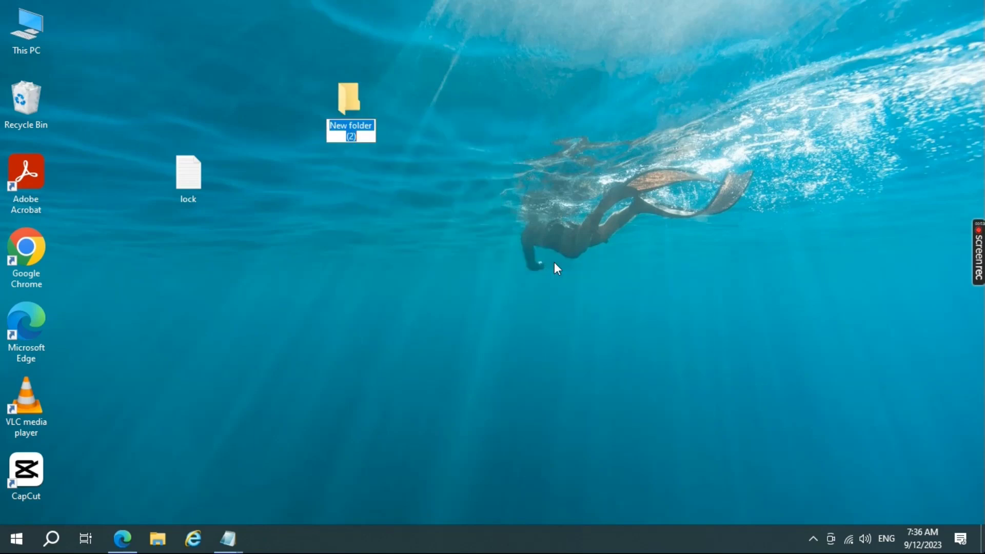
pyautogui.write('tes')
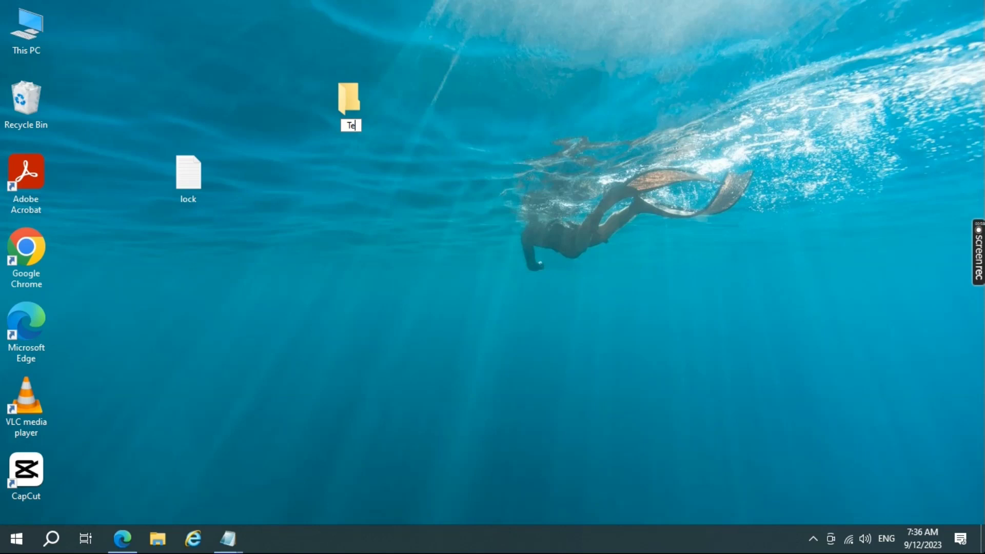
pyautogui.write('t')
pyautogui.press('Return')
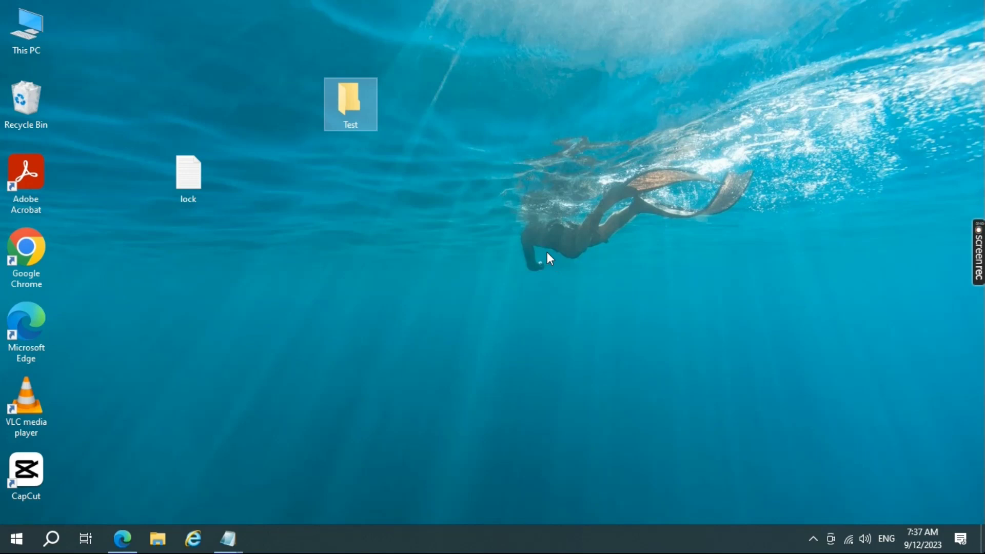
pyautogui.doubleClick(353, 101)
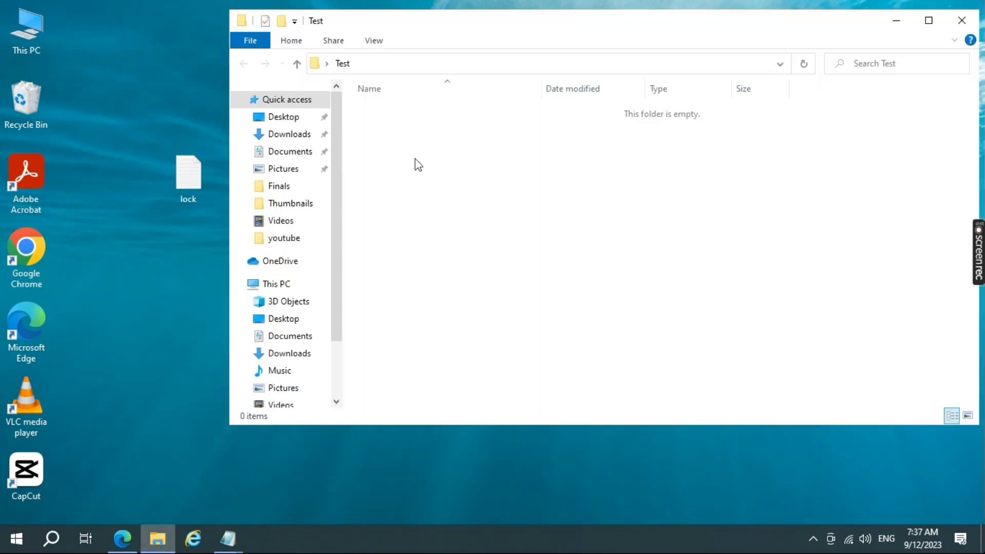
# Step: Add a Word document xyz and a bitmap image abc in Test, then close the window
pyautogui.rightClick(447, 147)
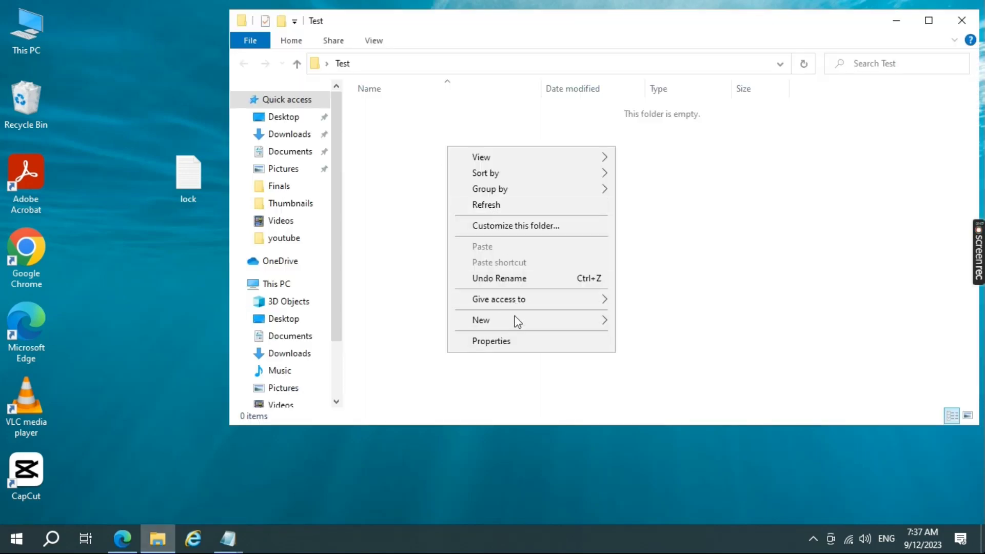
pyautogui.moveTo(481, 320)
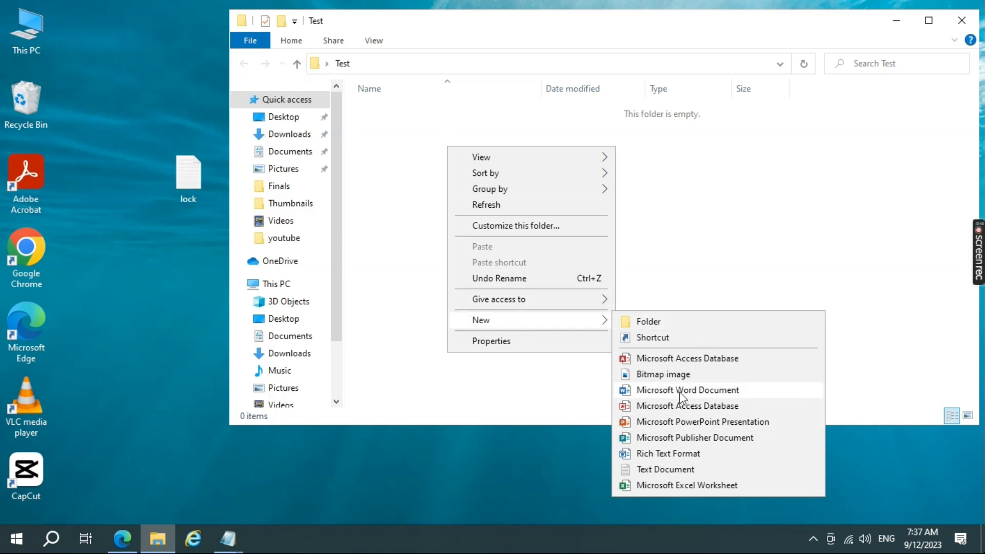
pyautogui.click(682, 393)
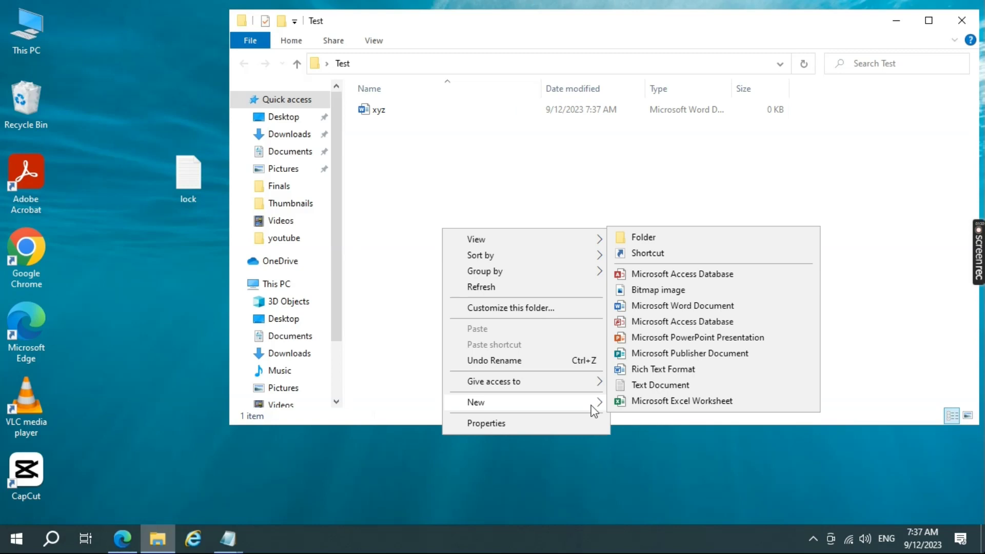
pyautogui.click(654, 291)
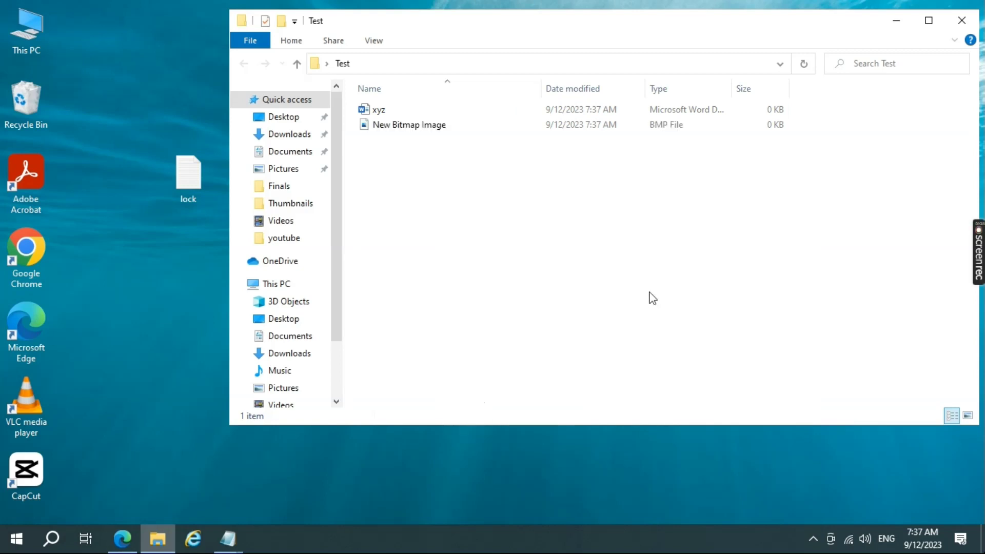
pyautogui.write('a')
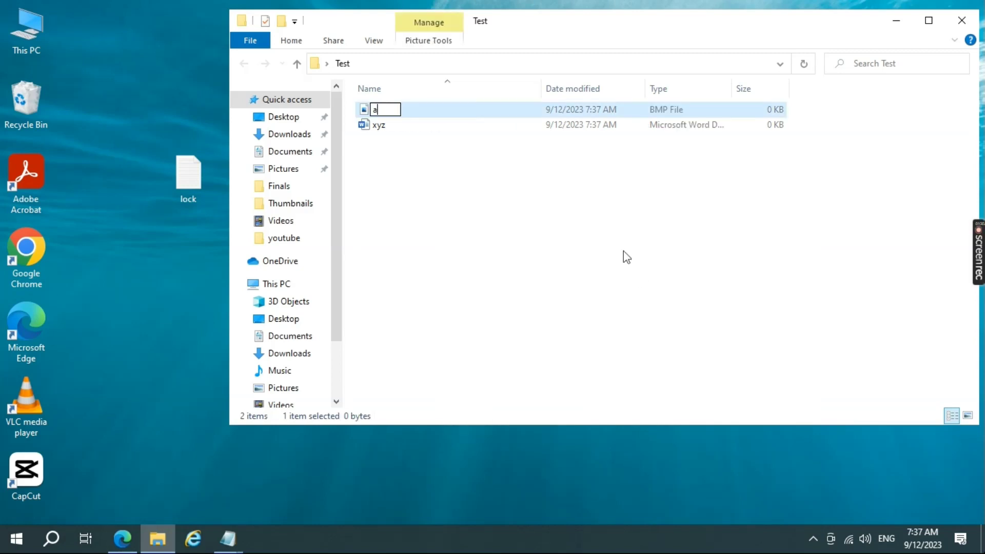
pyautogui.write('v')
pyautogui.press('BackSpace')
pyautogui.write('bc')
pyautogui.click(624, 254)
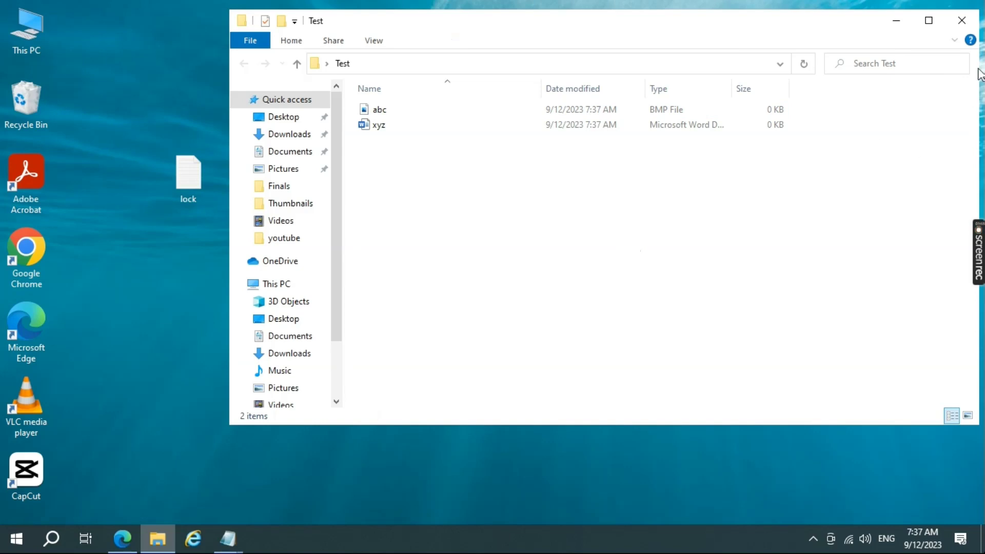
pyautogui.click(962, 20)
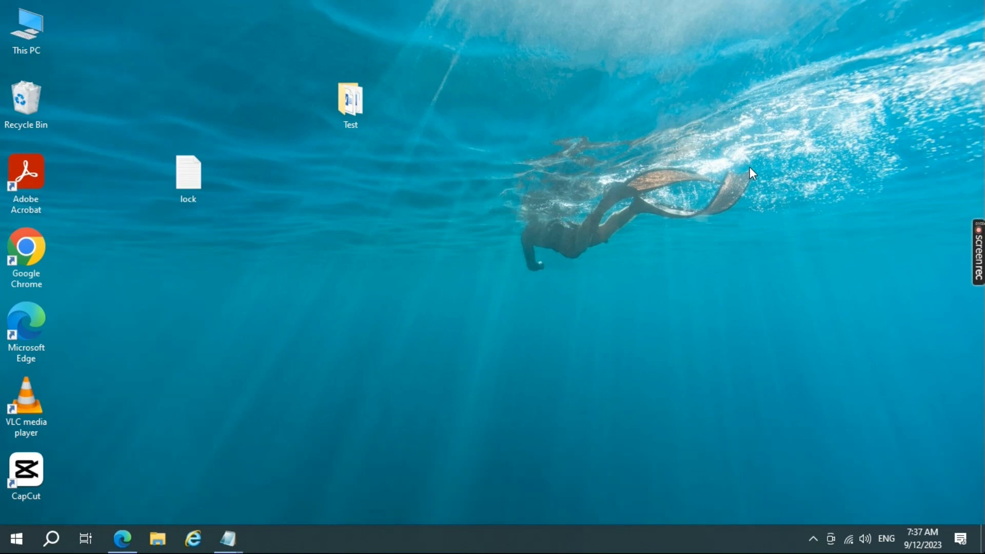
# Step: Paste the whole folder-locker script into a new blank Notepad document
pyautogui.rightClick(227, 538)
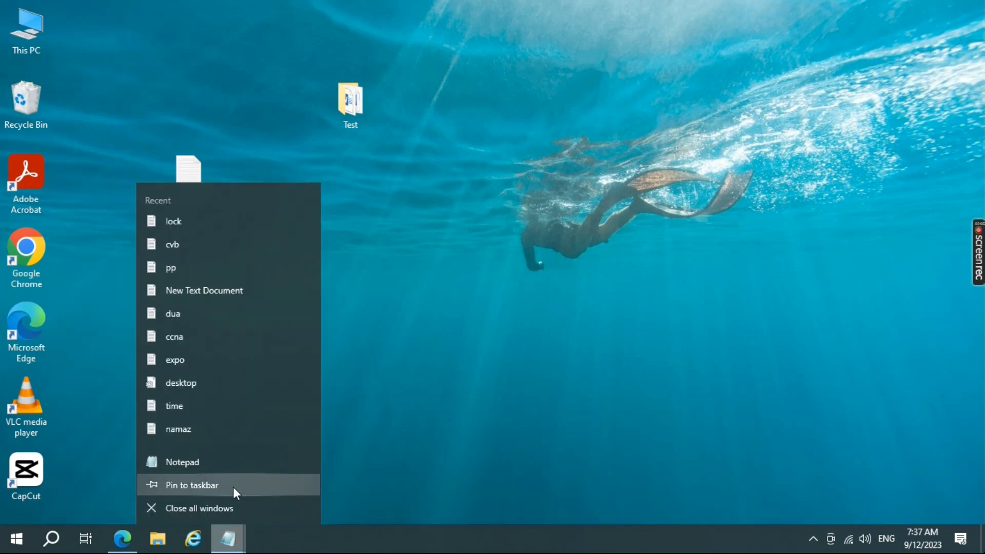
pyautogui.click(220, 460)
pyautogui.moveTo(449, 86); pyautogui.dragTo(523, 44)
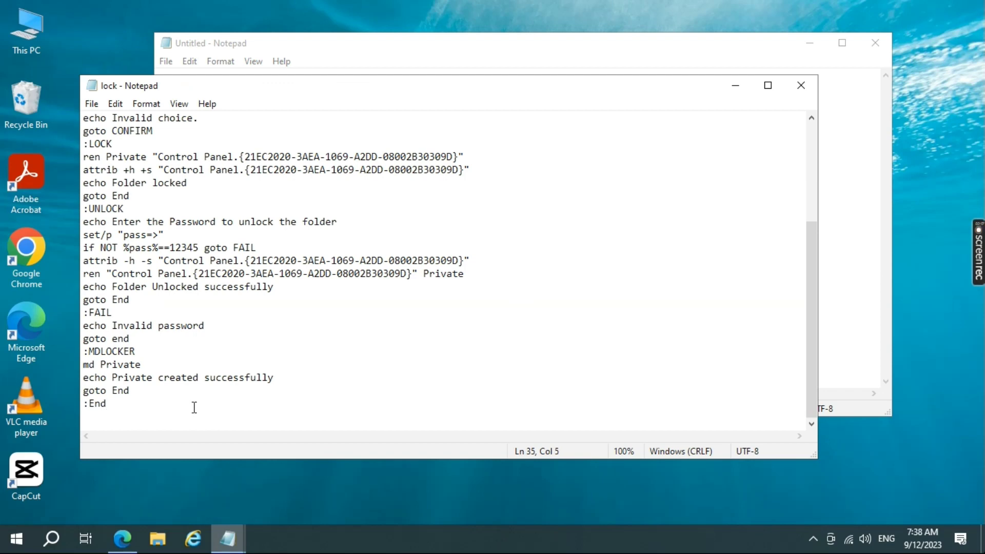
pyautogui.hotkey('ctrl', 'a')
pyautogui.hotkey('ctrl', 'c')
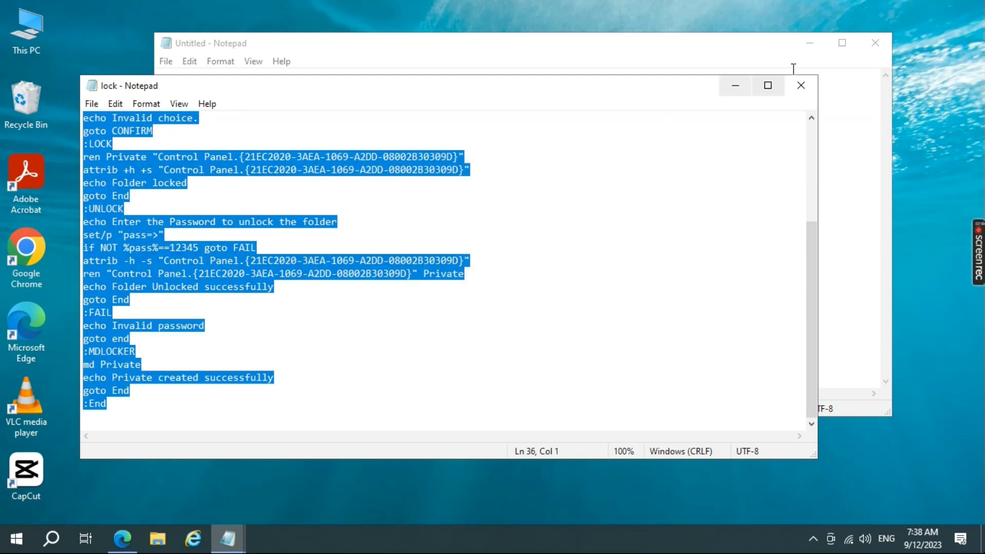
pyautogui.click(735, 85)
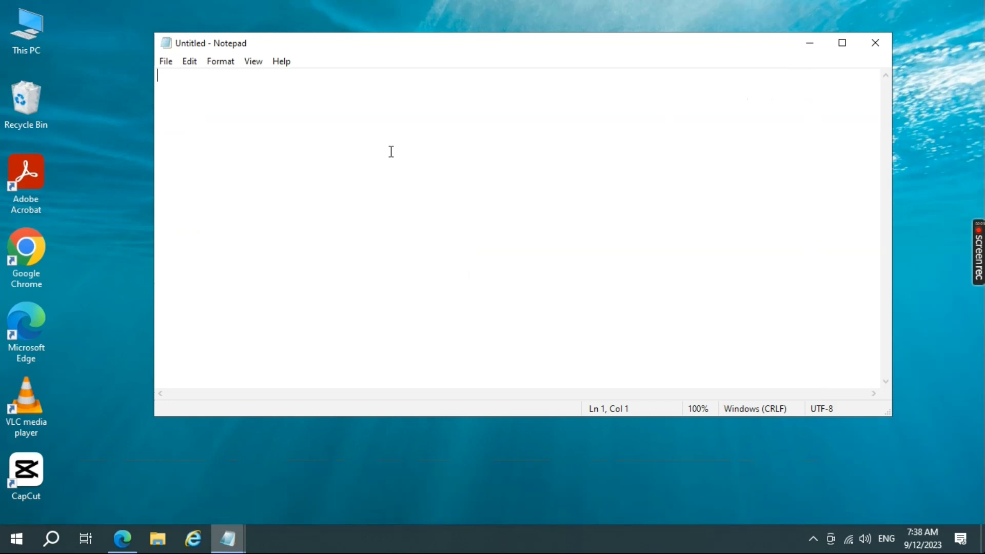
pyautogui.hotkey('ctrl', 'v')
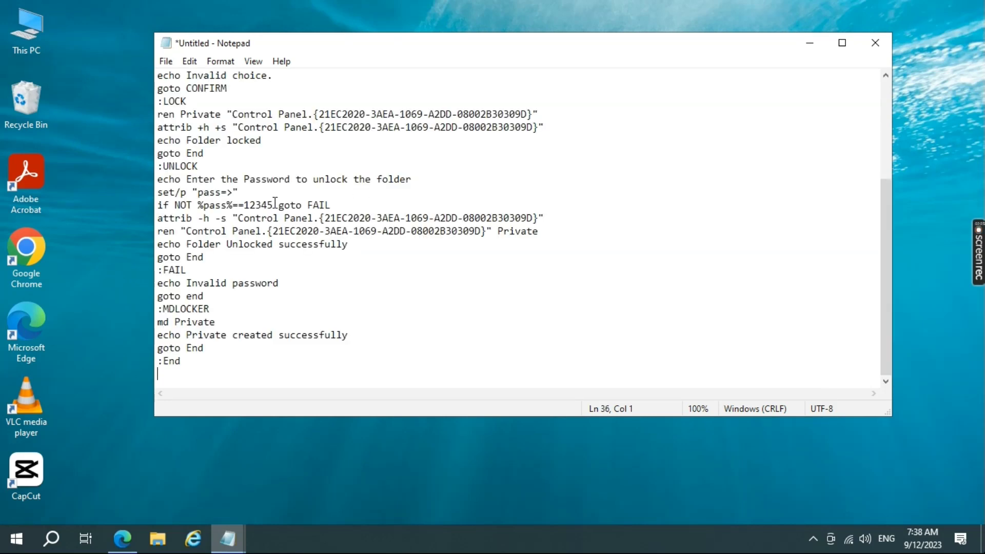
pyautogui.click(274, 205)
pyautogui.press('BackSpace')
pyautogui.press('BackSpace')
pyautogui.press('BackSpace')
pyautogui.press('BackSpace')
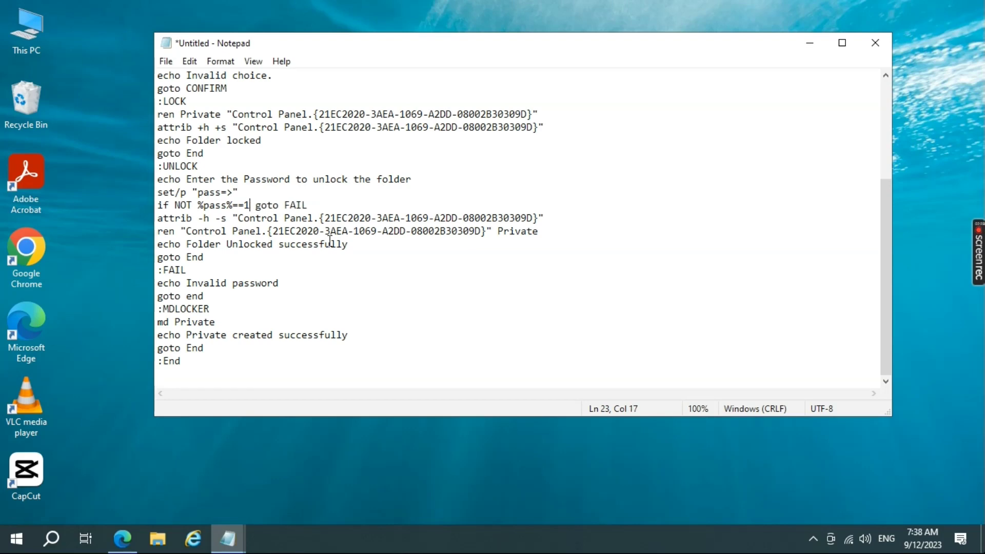
pyautogui.press('BackSpace')
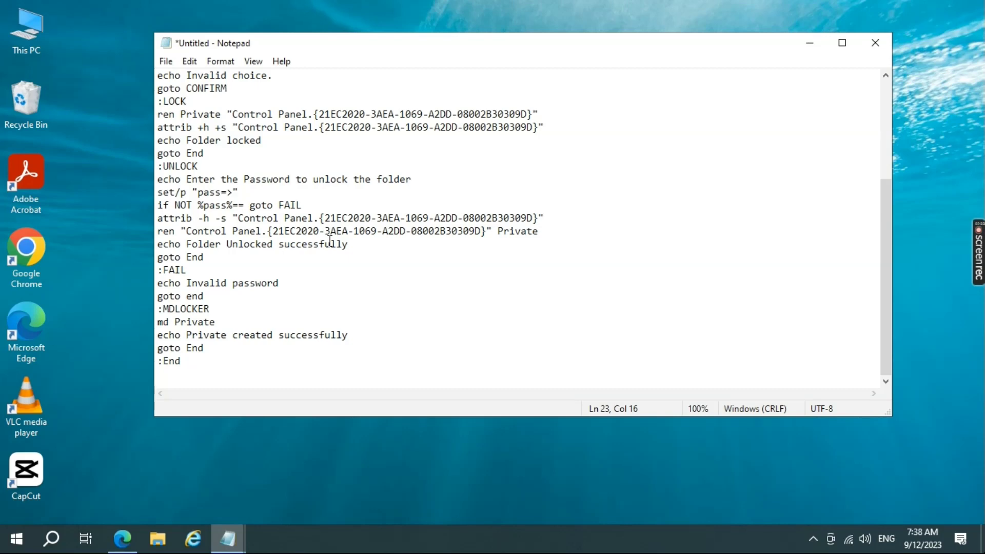
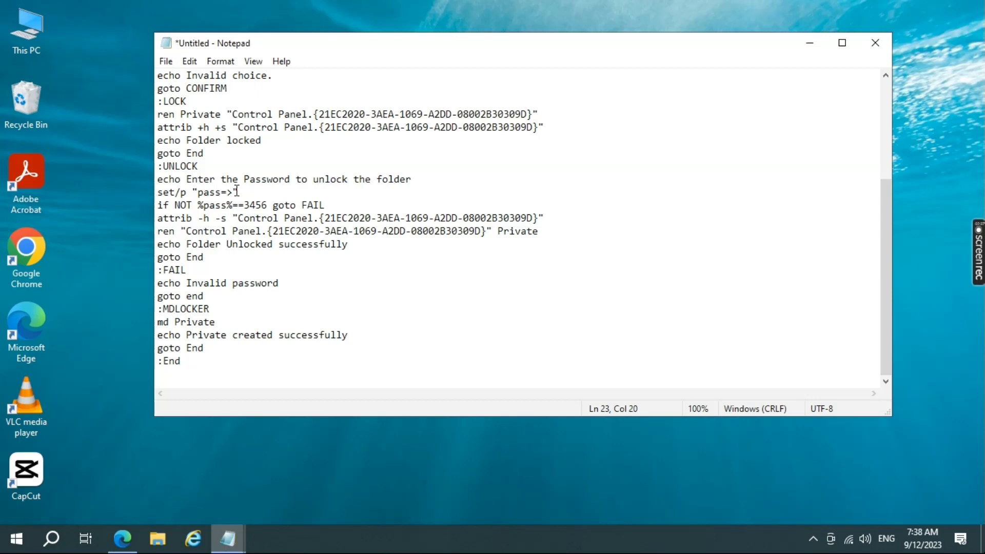
pyautogui.moveTo(271, 206); pyautogui.dragTo(244, 203)
pyautogui.click(164, 64)
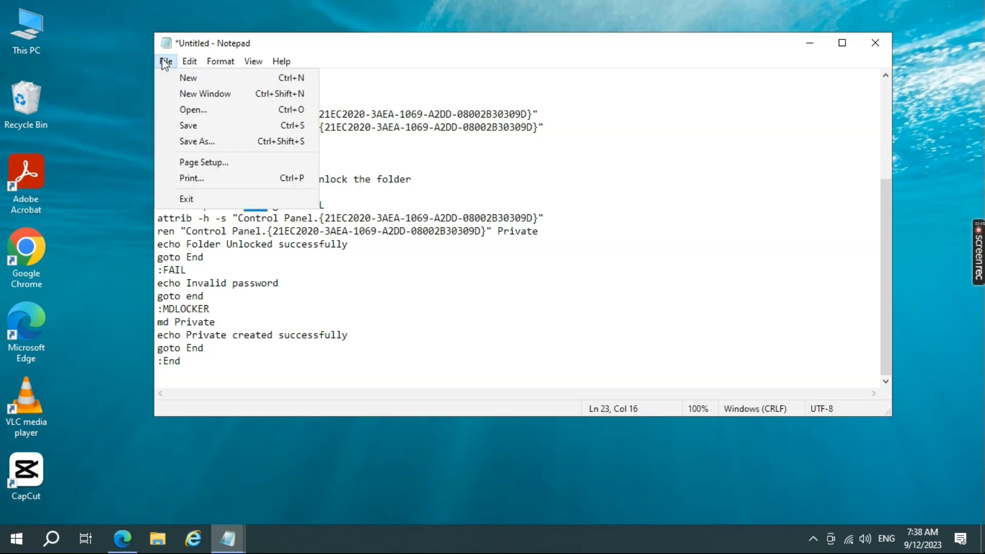
# Step: Save the script to the Desktop as lock.bat with type All Files, then minimize Notepad
pyautogui.click(204, 143)
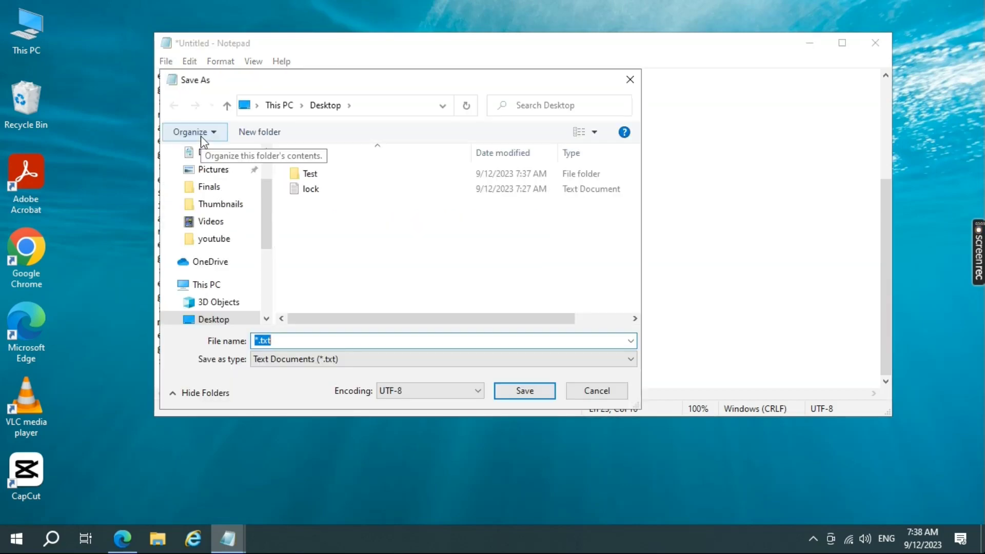
pyautogui.write('lock.bat')
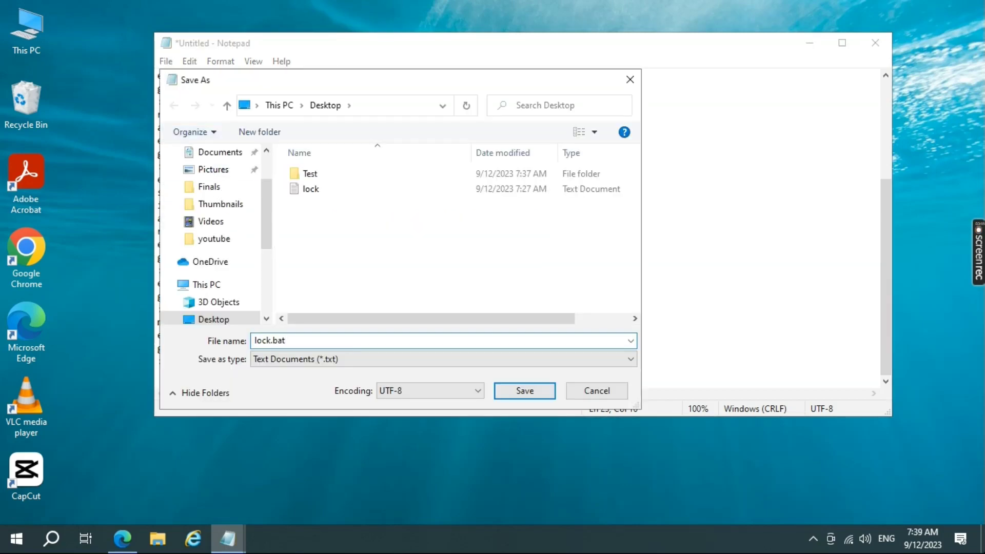
pyautogui.click(442, 359)
pyautogui.click(278, 383)
pyautogui.click(517, 392)
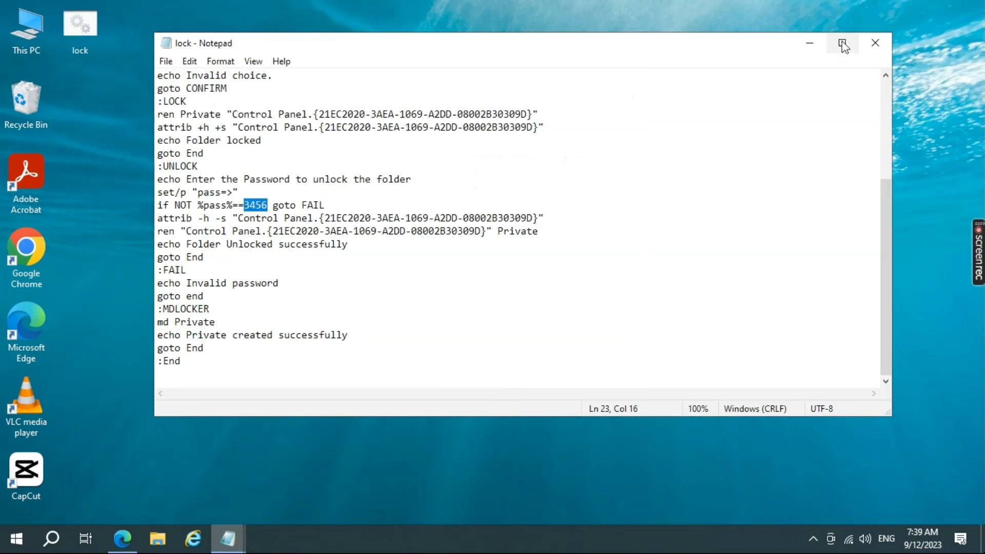
pyautogui.click(809, 45)
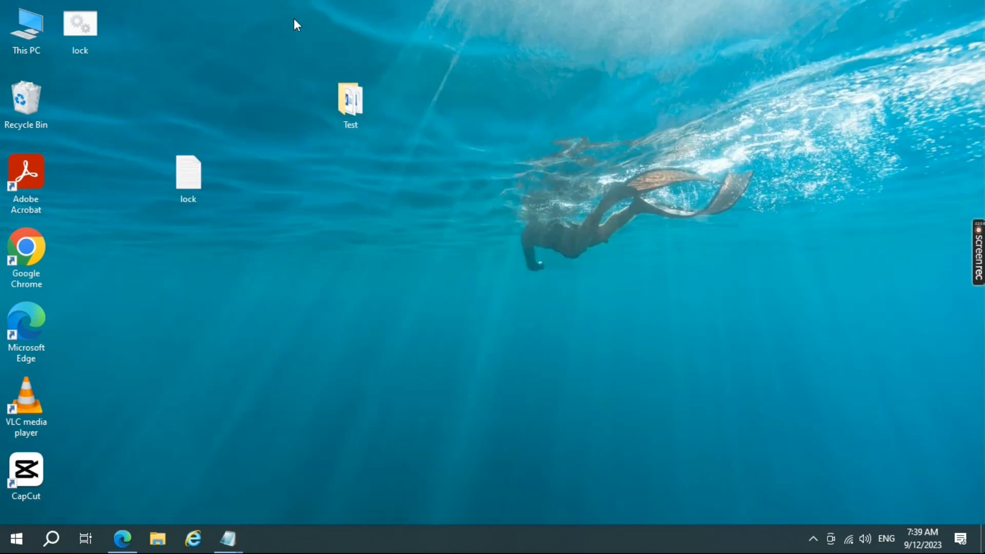
# Step: Run lock.bat to create Private, move the Test folder into it, and close the window
pyautogui.doubleClick(77, 30)
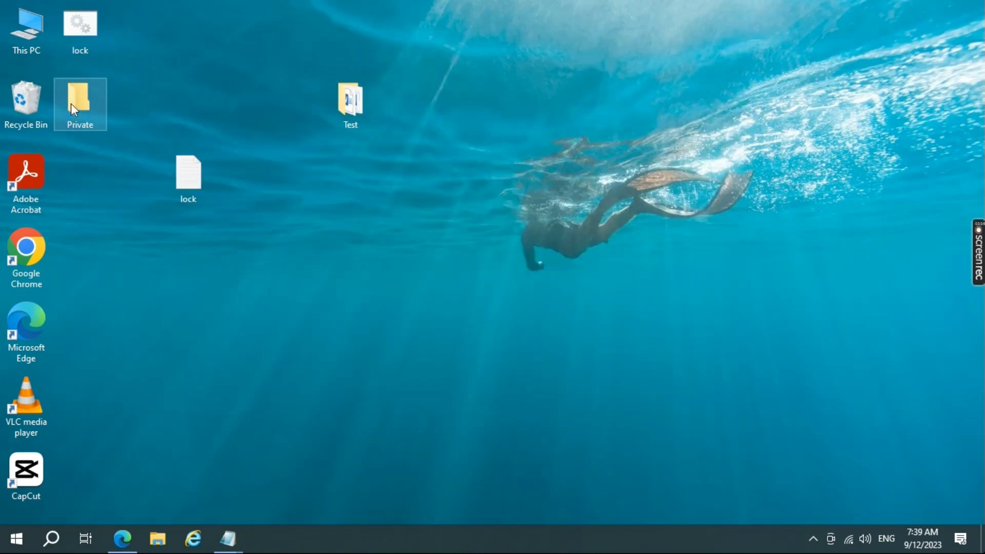
pyautogui.click(76, 90)
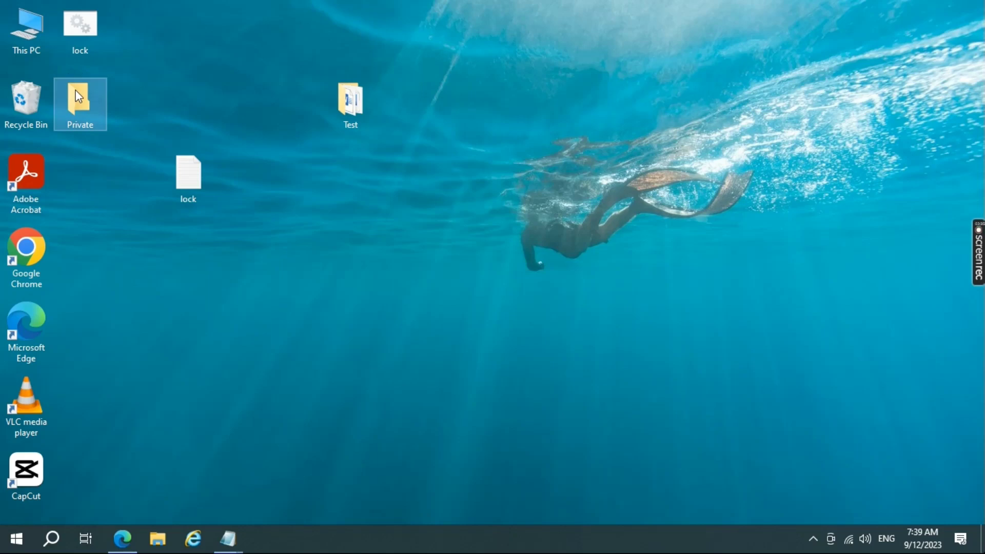
pyautogui.doubleClick(76, 92)
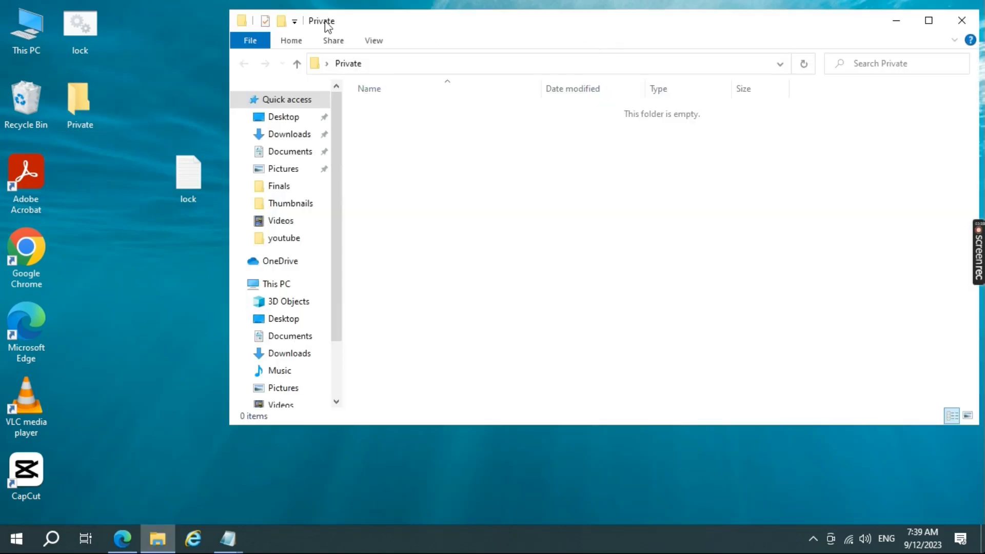
pyautogui.moveTo(398, 18); pyautogui.dragTo(378, 162)
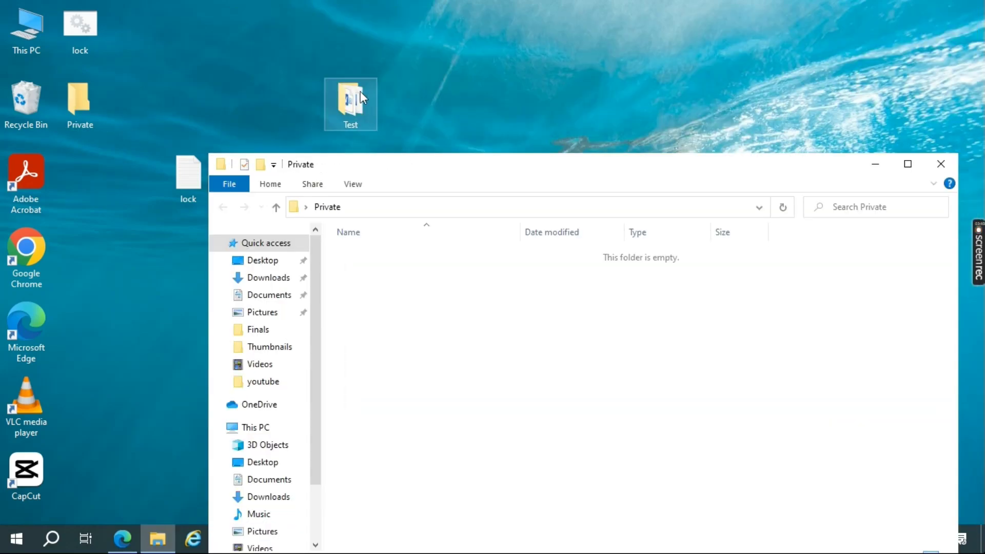
pyautogui.moveTo(350, 100); pyautogui.dragTo(422, 298)
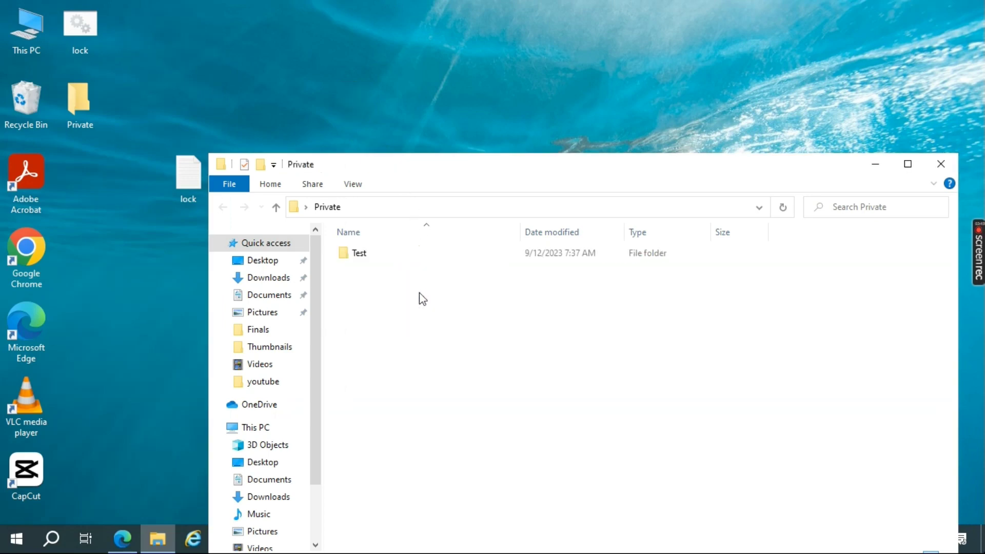
pyautogui.click(941, 165)
# Step: Run lock.bat again and answer y to lock and hide Private
pyautogui.doubleClick(91, 28)
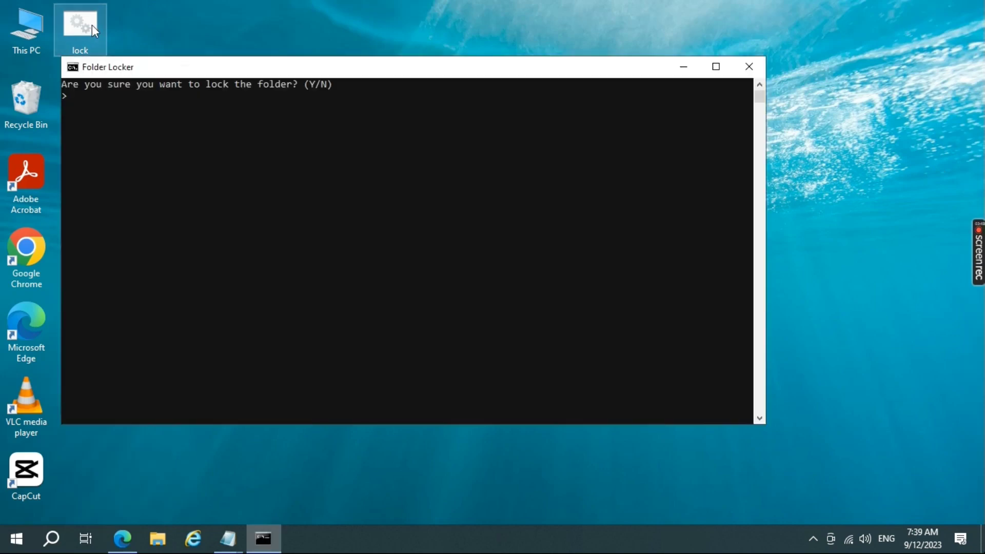
pyautogui.write('y')
pyautogui.press('Return')
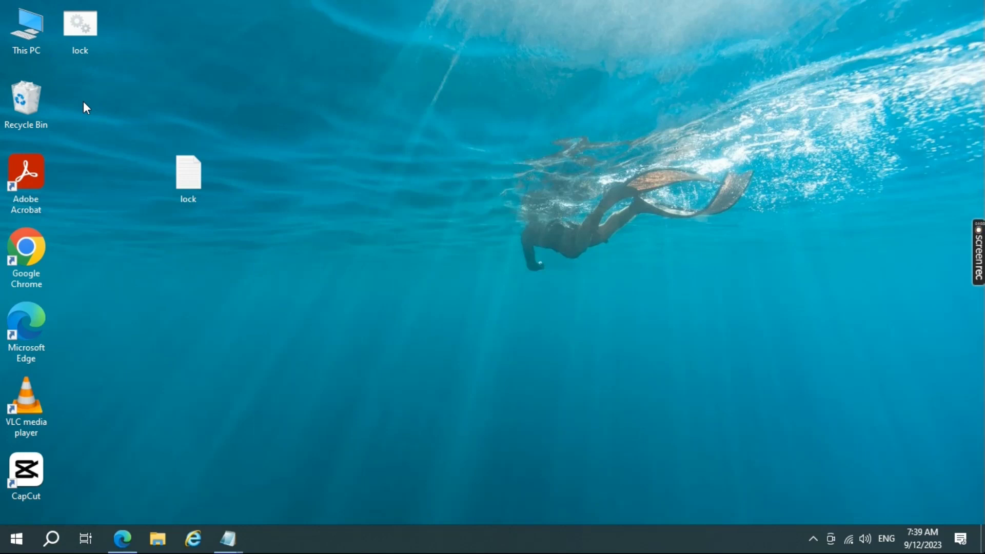
pyautogui.doubleClick(75, 23)
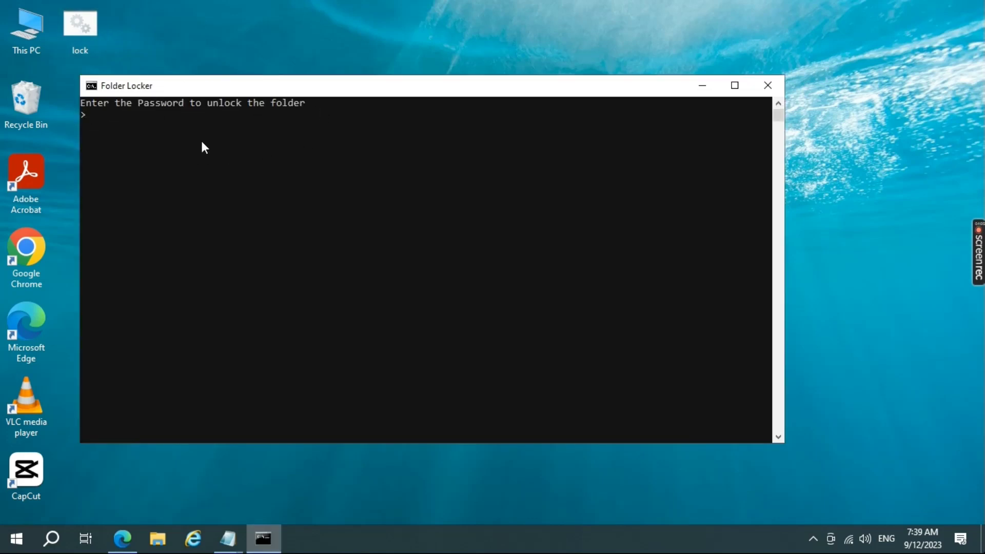
pyautogui.press('Return')
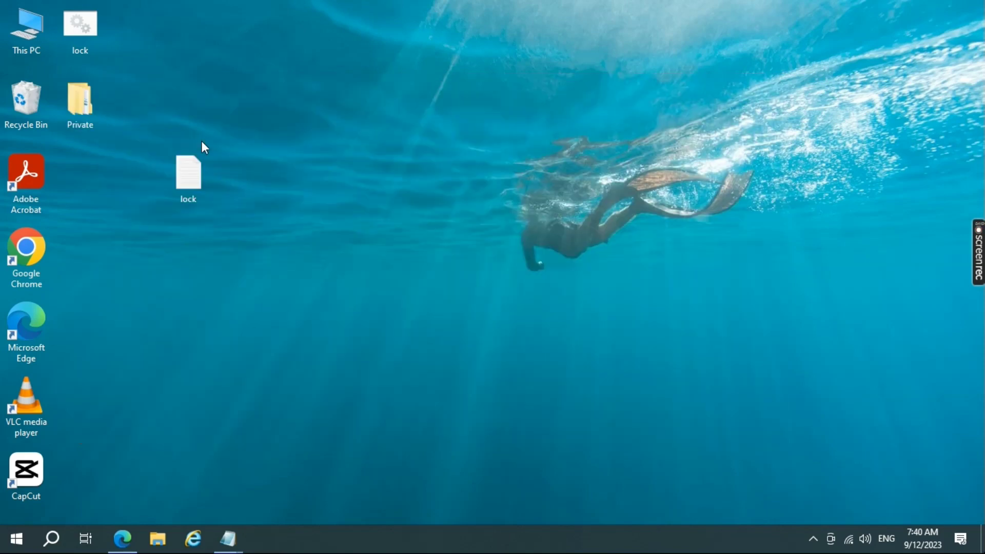
pyautogui.doubleClick(82, 102)
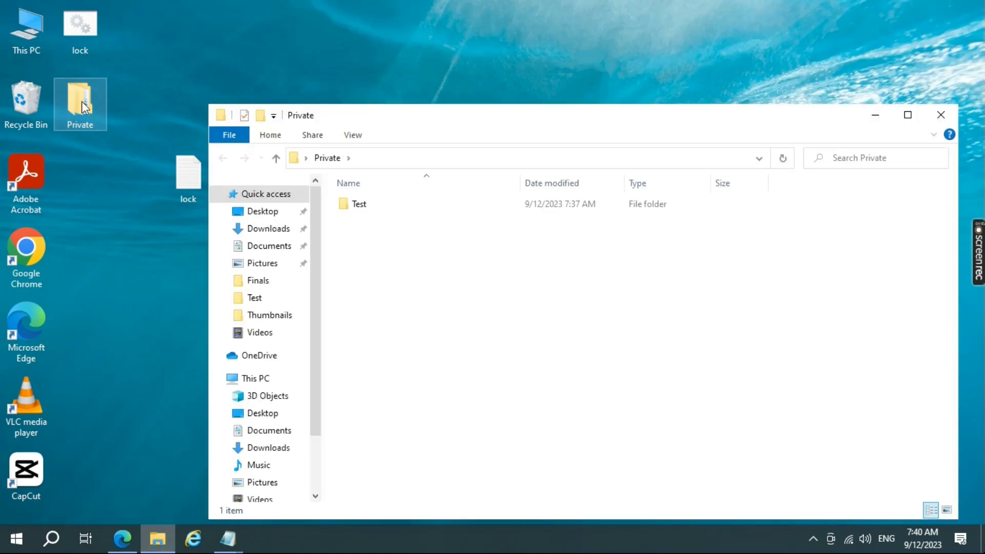
pyautogui.doubleClick(367, 204)
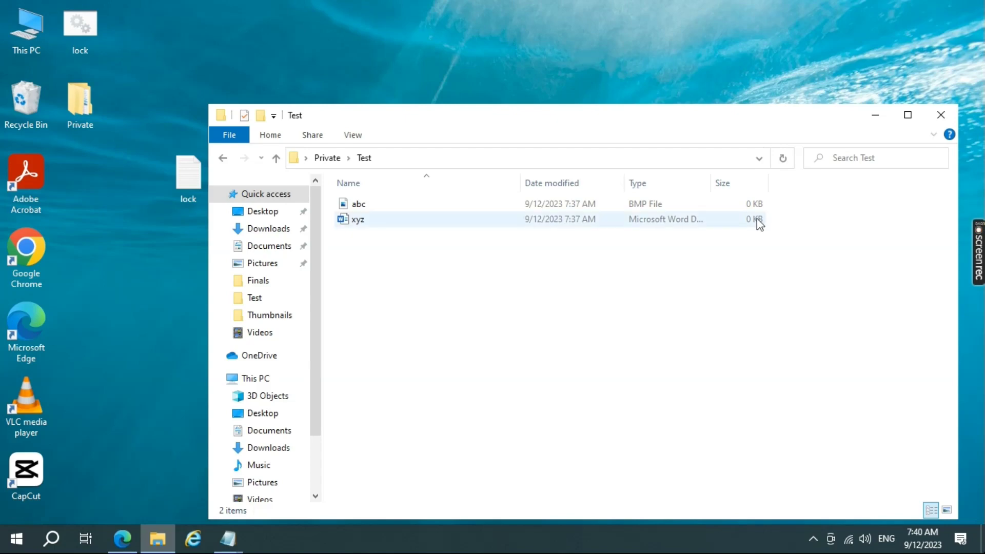
# Step: Close the Explorer window showing Test's abc and xyz files
pyautogui.click(933, 114)
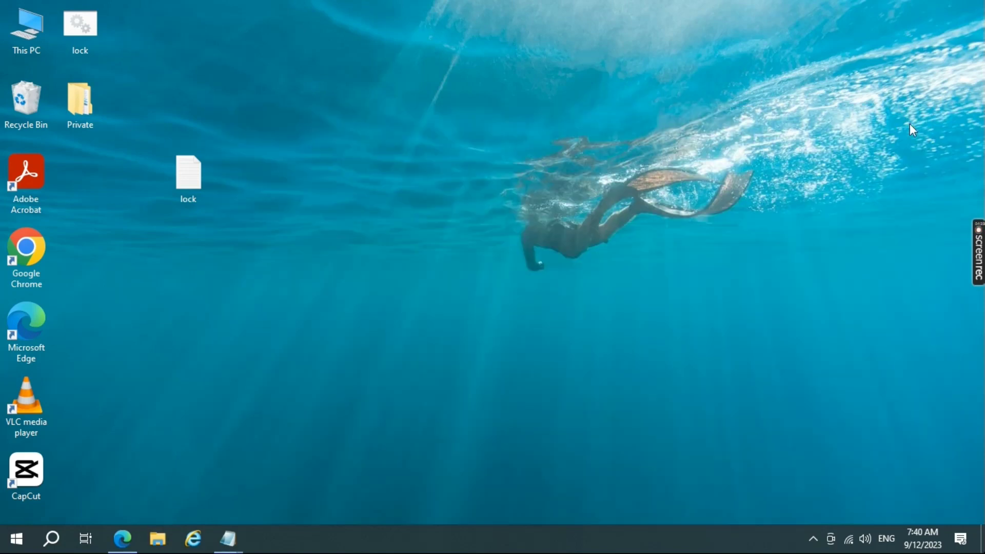